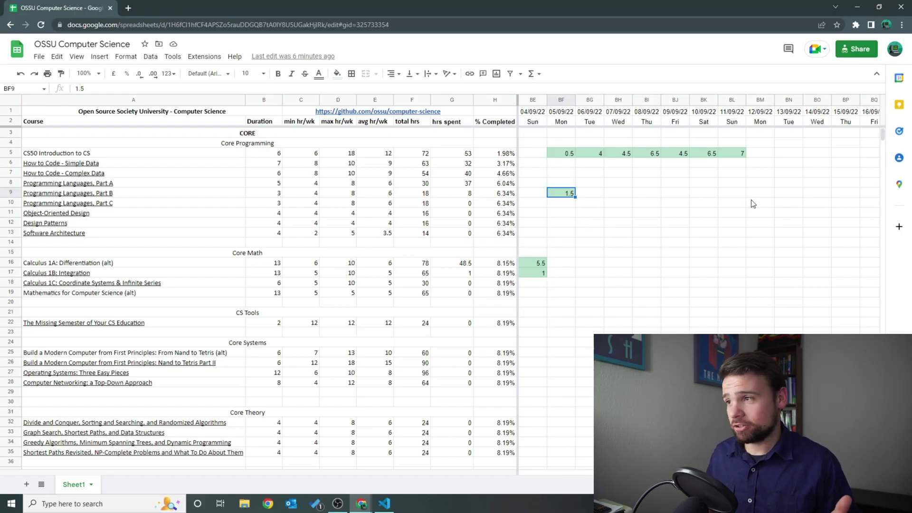
{"action": "left_click_drag", "start_coordinate": [755, 203], "coordinate": [647, 154]}
{"action": "left_click_drag", "start_coordinate": [563, 142], "coordinate": [722, 212]}
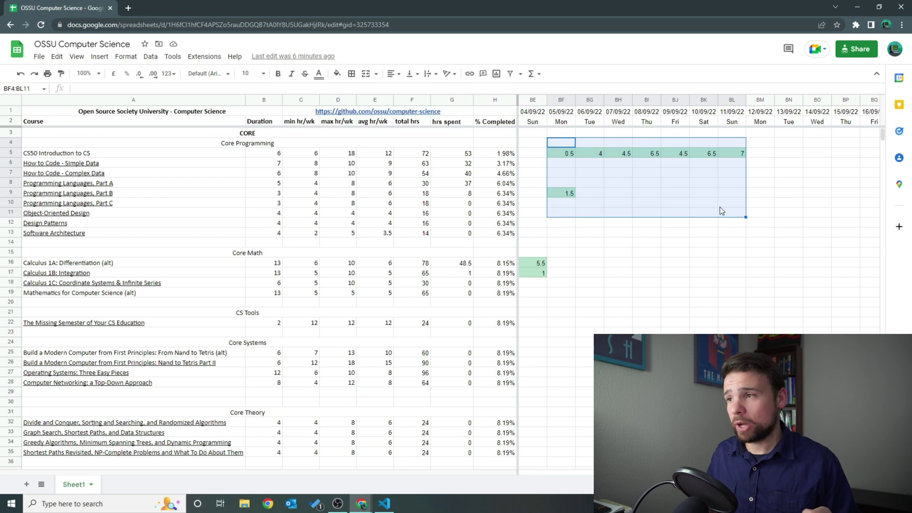
{"action": "left_click", "coordinate": [720, 205]}
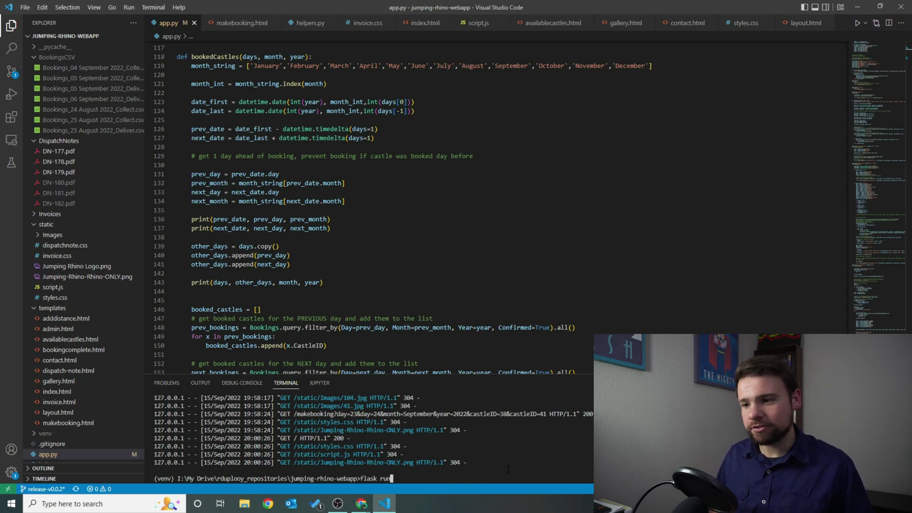
{"action": "key", "text": "Return"}
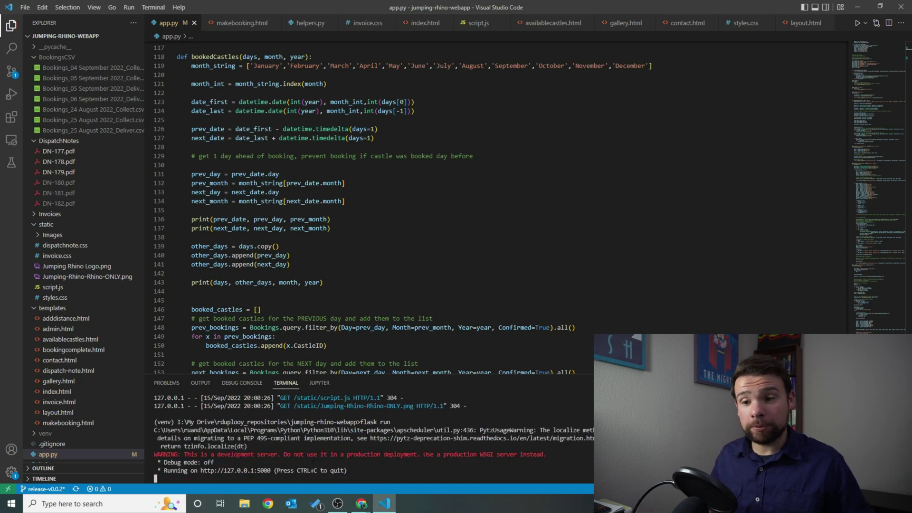
{"action": "left_click", "coordinate": [260, 471], "text": "ctrl"}
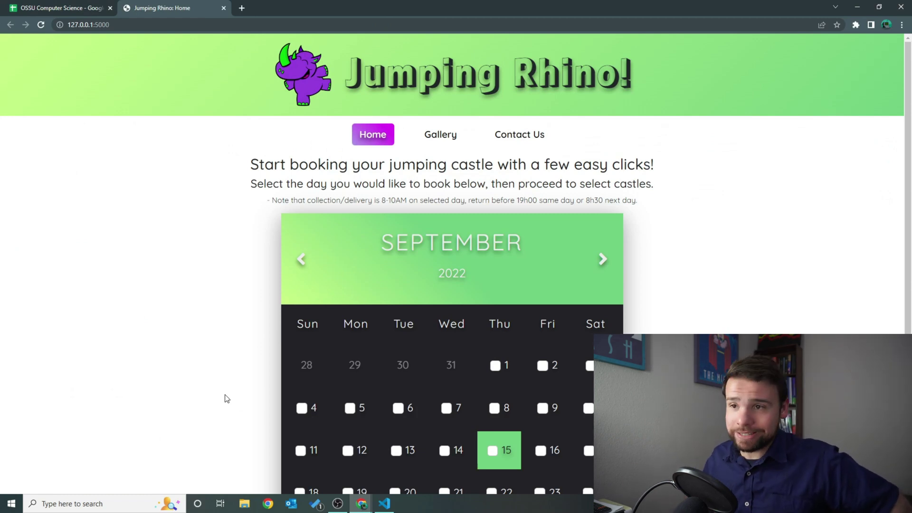
{"action": "scroll", "coordinate": [227, 398], "scroll_direction": "down", "scroll_amount": 1}
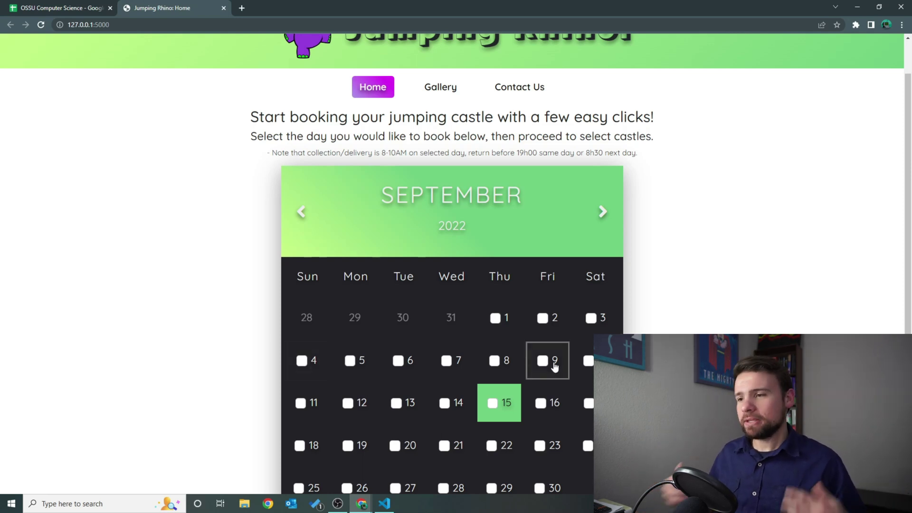
{"action": "scroll", "coordinate": [451, 266], "scroll_direction": "up", "scroll_amount": 1}
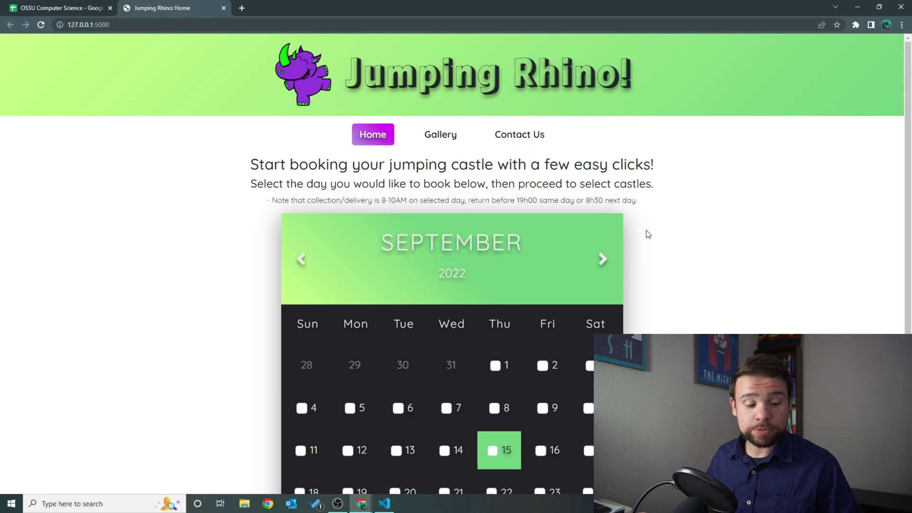
{"action": "scroll", "coordinate": [640, 233], "scroll_direction": "down", "scroll_amount": 4}
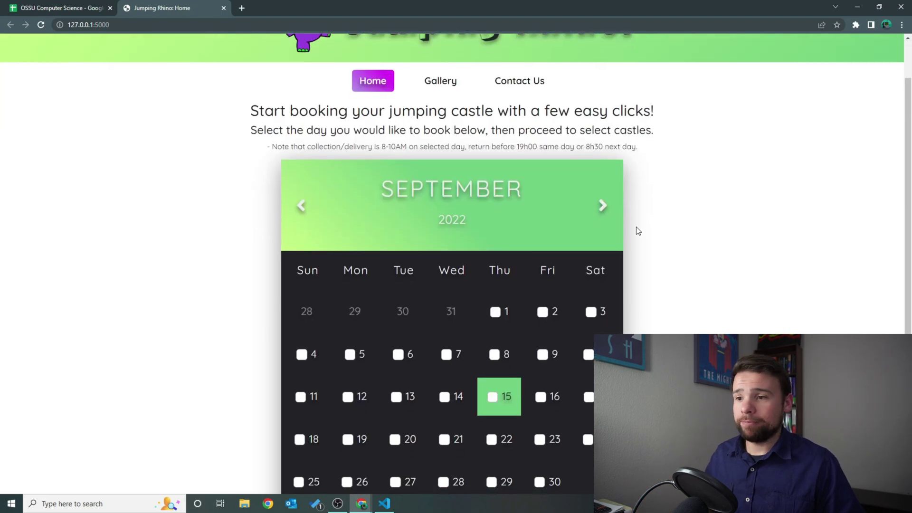
{"action": "scroll", "coordinate": [433, 228], "scroll_direction": "up", "scroll_amount": 3}
{"action": "scroll", "coordinate": [434, 228], "scroll_direction": "up", "scroll_amount": 1}
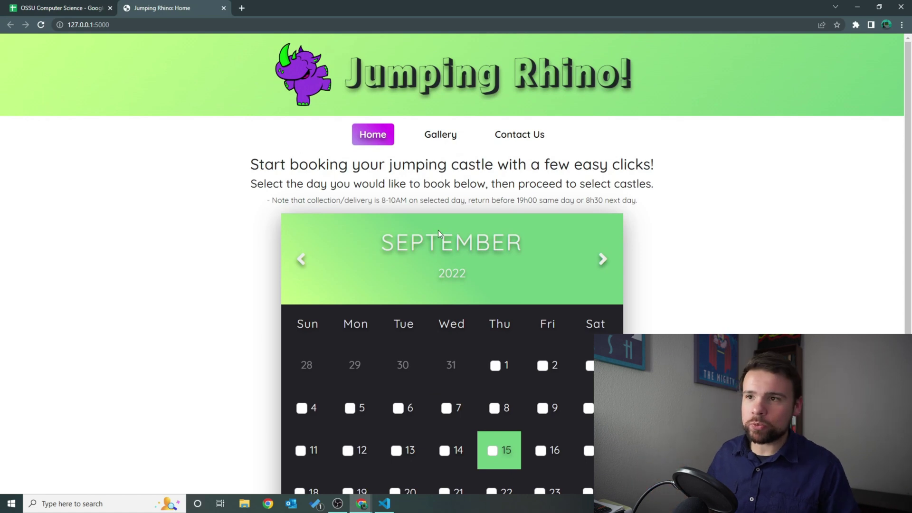
{"action": "scroll", "coordinate": [438, 230], "scroll_direction": "down", "scroll_amount": 2}
{"action": "scroll", "coordinate": [451, 235], "scroll_direction": "down", "scroll_amount": 1}
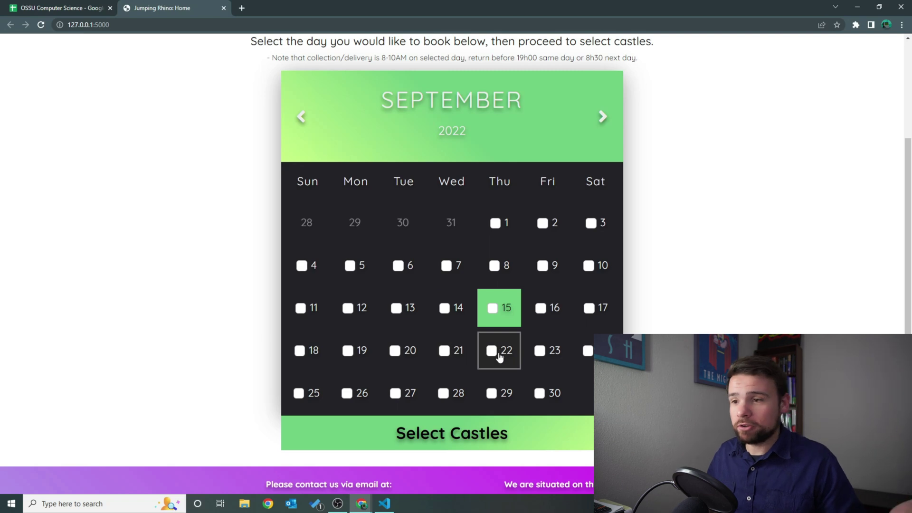
Add 23 and 24 September to the booking days, browsing August and October before returning to September.
{"action": "left_click", "coordinate": [541, 350]}
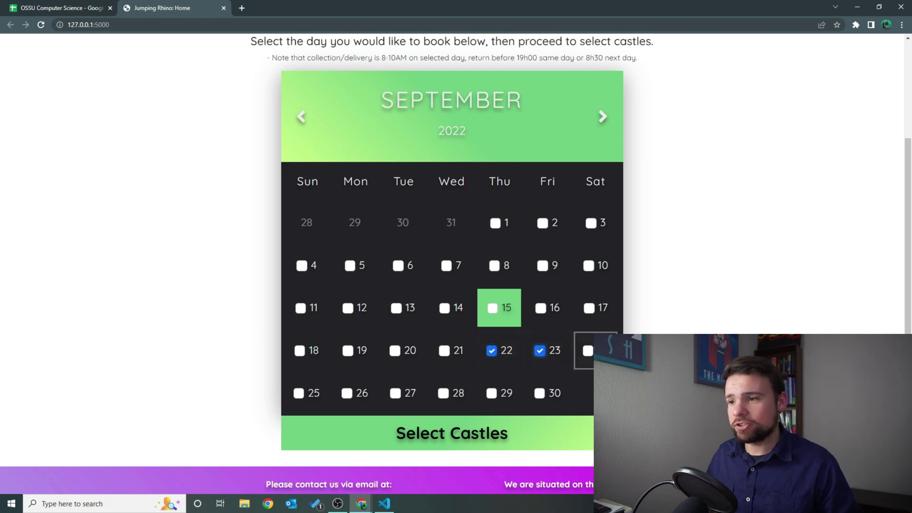
{"action": "left_click", "coordinate": [590, 351]}
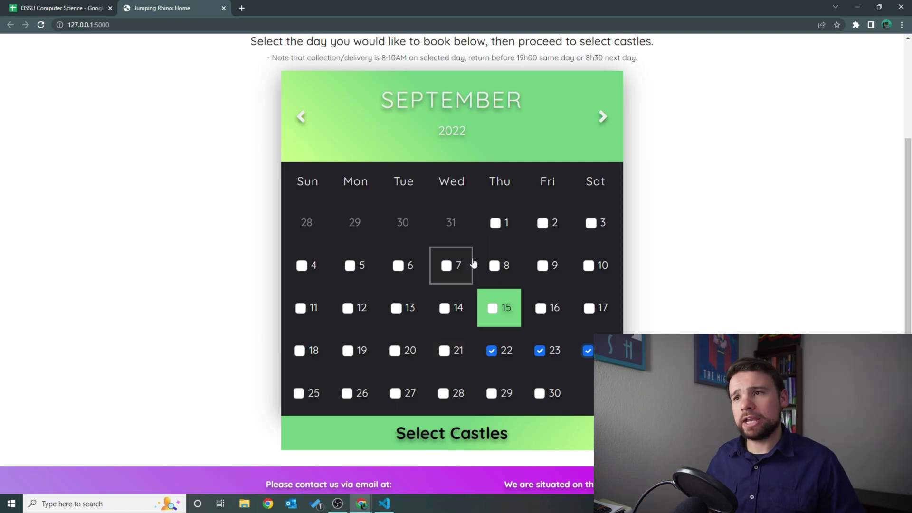
{"action": "left_click", "coordinate": [303, 117]}
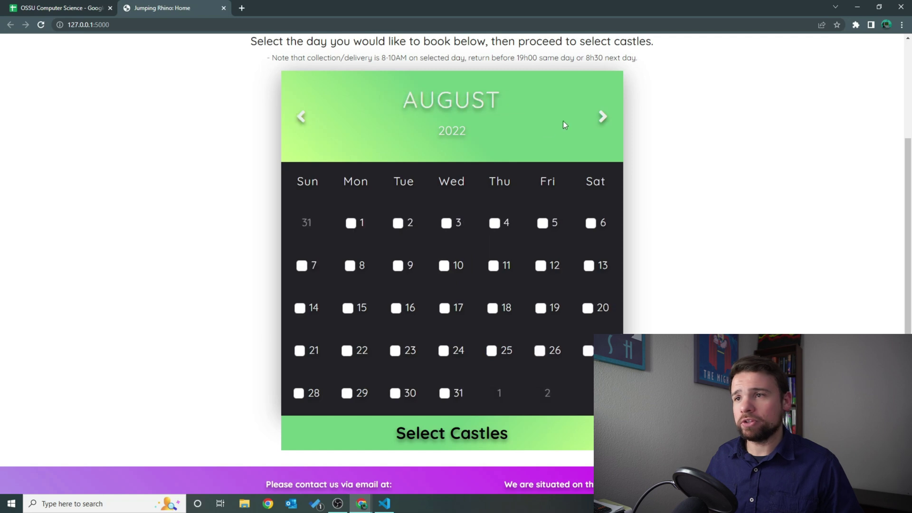
{"action": "left_click", "coordinate": [599, 118]}
{"action": "left_click", "coordinate": [601, 117]}
{"action": "left_click", "coordinate": [303, 117]}
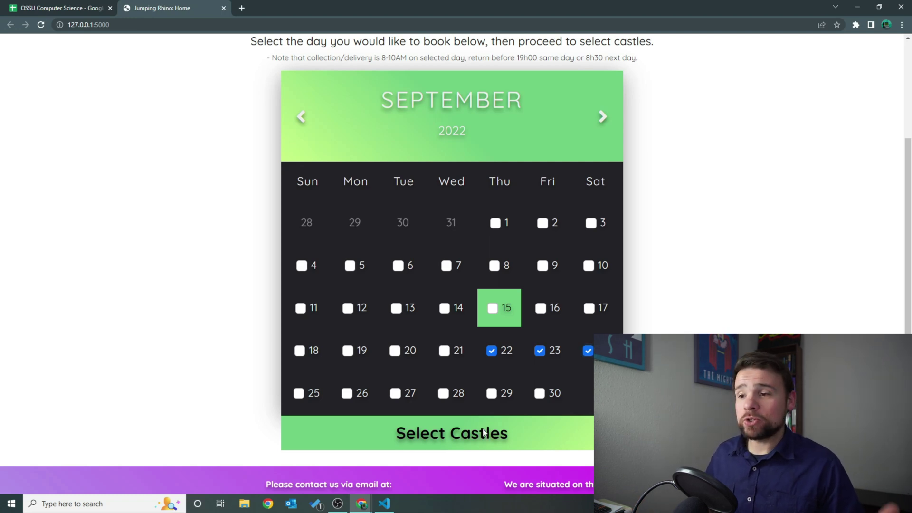
Show the castles available for 22–24 September and scroll through the list.
{"action": "left_click", "coordinate": [484, 433]}
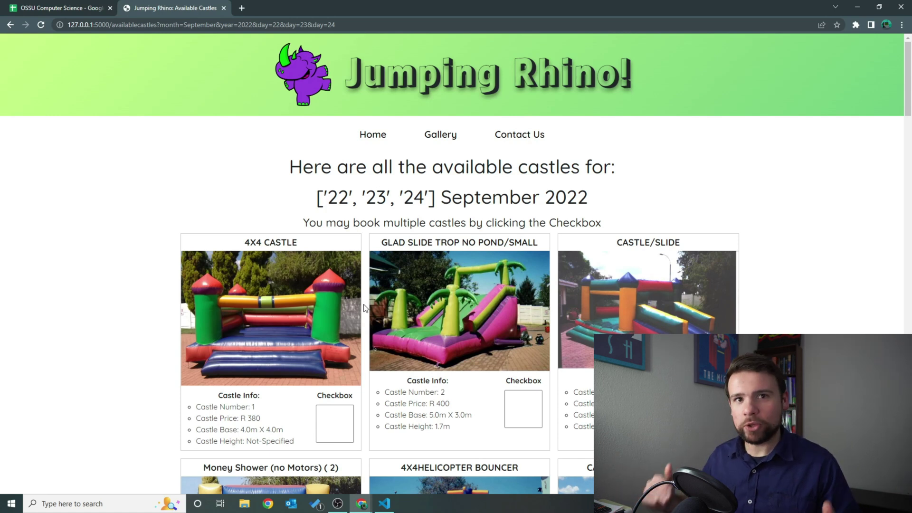
{"action": "scroll", "coordinate": [389, 305], "scroll_direction": "down", "scroll_amount": 15}
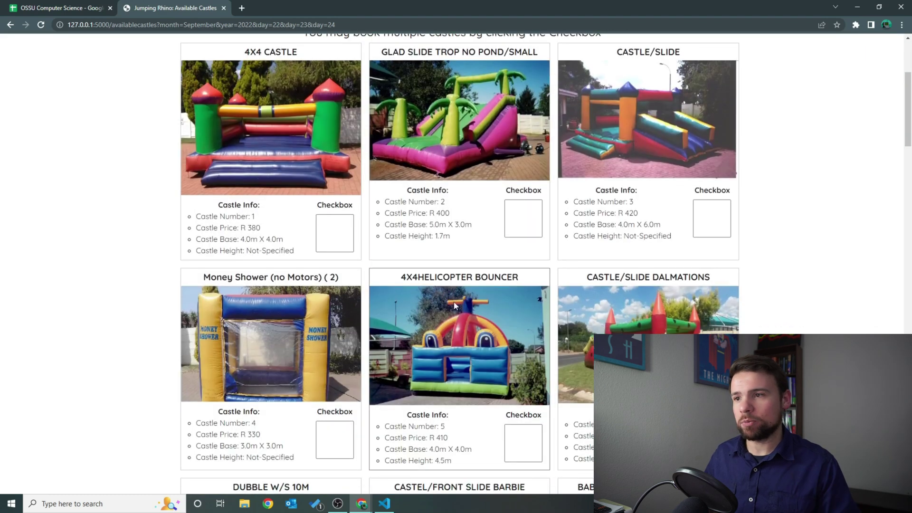
{"action": "scroll", "coordinate": [455, 305], "scroll_direction": "down", "scroll_amount": 7}
{"action": "scroll", "coordinate": [450, 301], "scroll_direction": "up", "scroll_amount": 10}
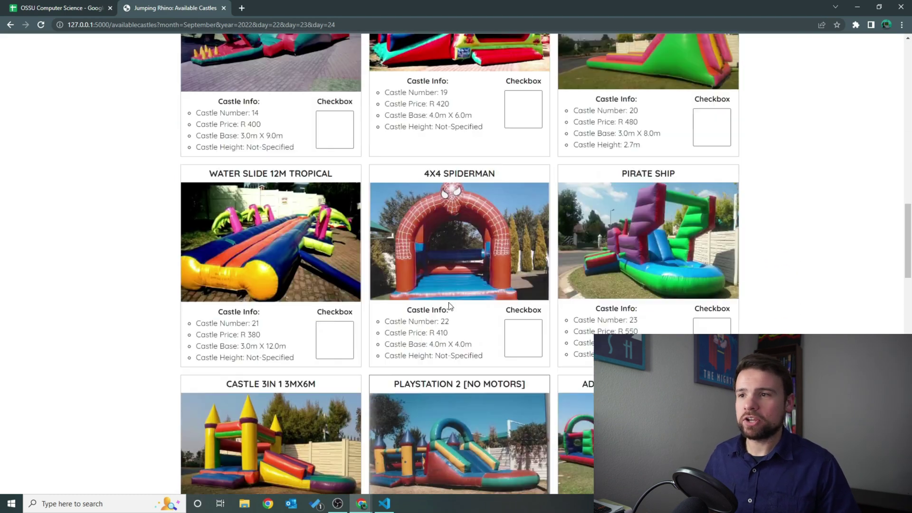
{"action": "scroll", "coordinate": [450, 304], "scroll_direction": "up", "scroll_amount": 6}
{"action": "scroll", "coordinate": [448, 299], "scroll_direction": "down", "scroll_amount": 18}
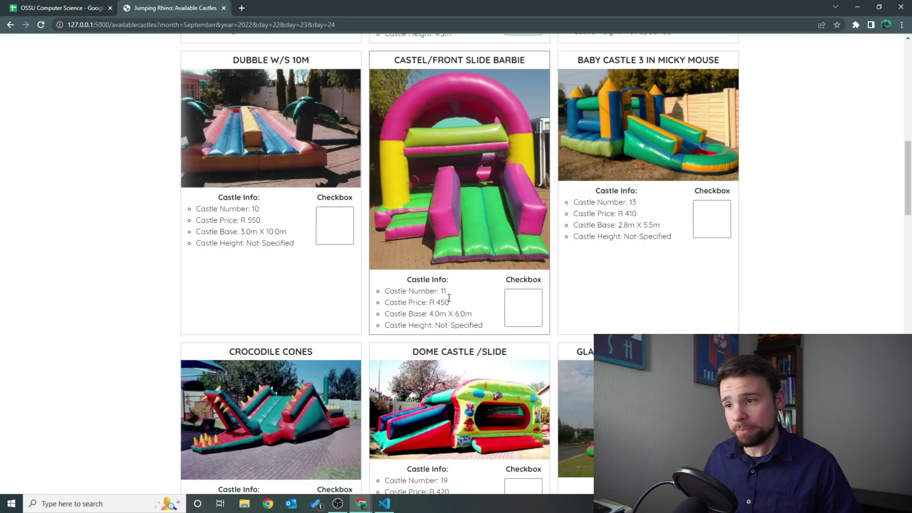
{"action": "scroll", "coordinate": [449, 294], "scroll_direction": "down", "scroll_amount": 20}
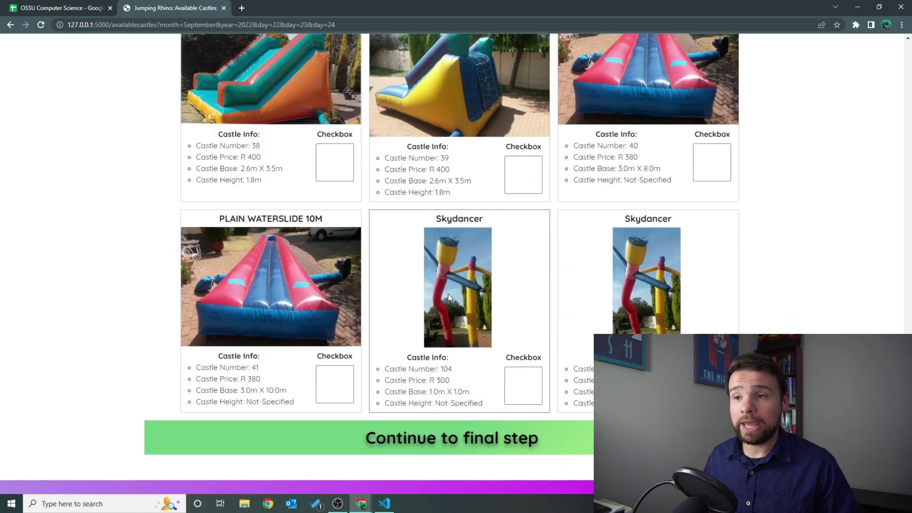
{"action": "scroll", "coordinate": [449, 297], "scroll_direction": "up", "scroll_amount": 15}
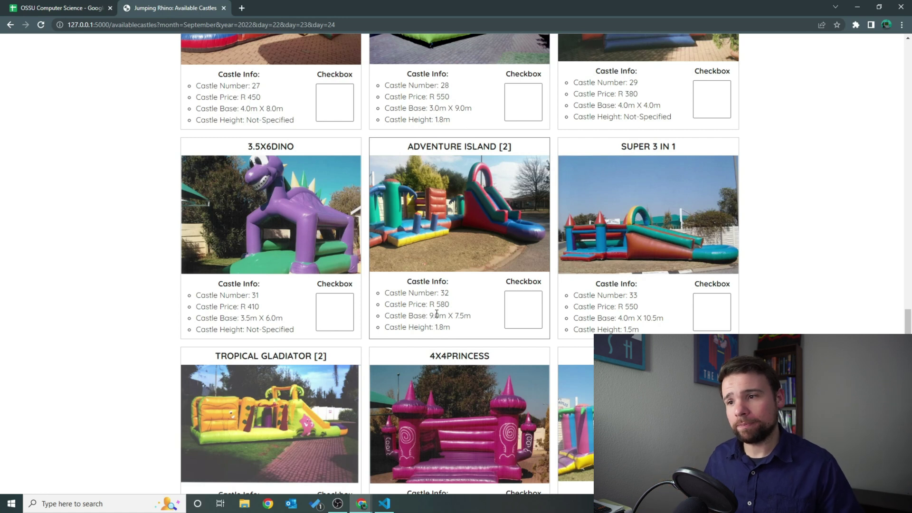
{"action": "scroll", "coordinate": [448, 299], "scroll_direction": "up", "scroll_amount": 4}
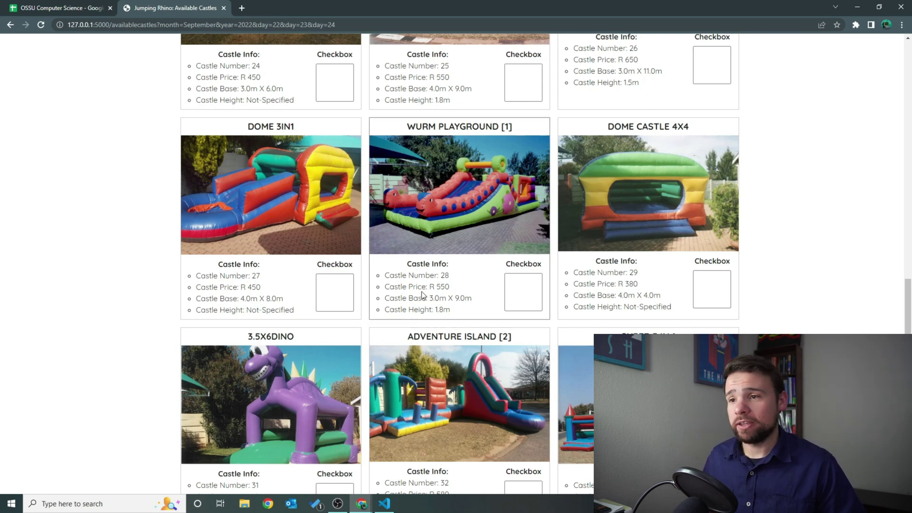
{"action": "scroll", "coordinate": [423, 282], "scroll_direction": "up", "scroll_amount": 4}
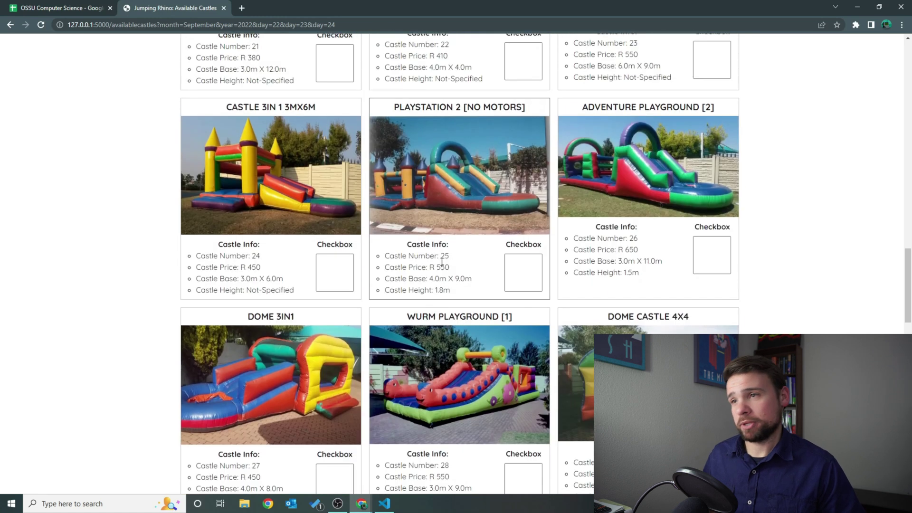
Tick castles 24, 25 and 26, then scroll to the bottom of the list.
{"action": "left_click", "coordinate": [341, 269]}
{"action": "left_click", "coordinate": [528, 276]}
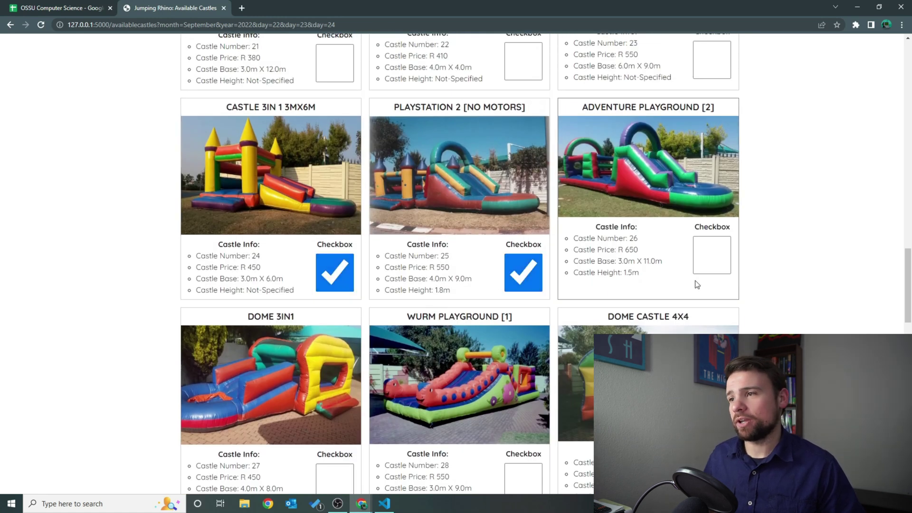
{"action": "left_click", "coordinate": [710, 259]}
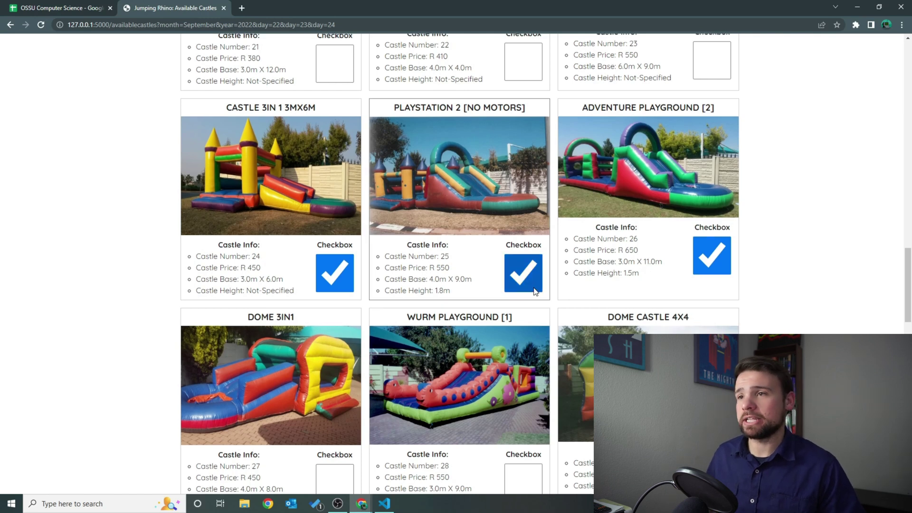
{"action": "scroll", "coordinate": [505, 304], "scroll_direction": "up", "scroll_amount": 6}
{"action": "scroll", "coordinate": [510, 317], "scroll_direction": "down", "scroll_amount": 20}
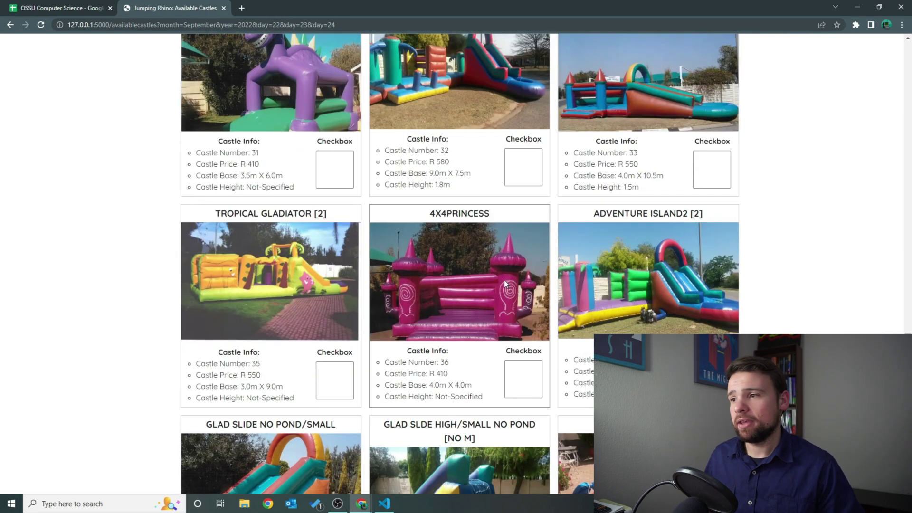
{"action": "scroll", "coordinate": [522, 285], "scroll_direction": "down", "scroll_amount": 4}
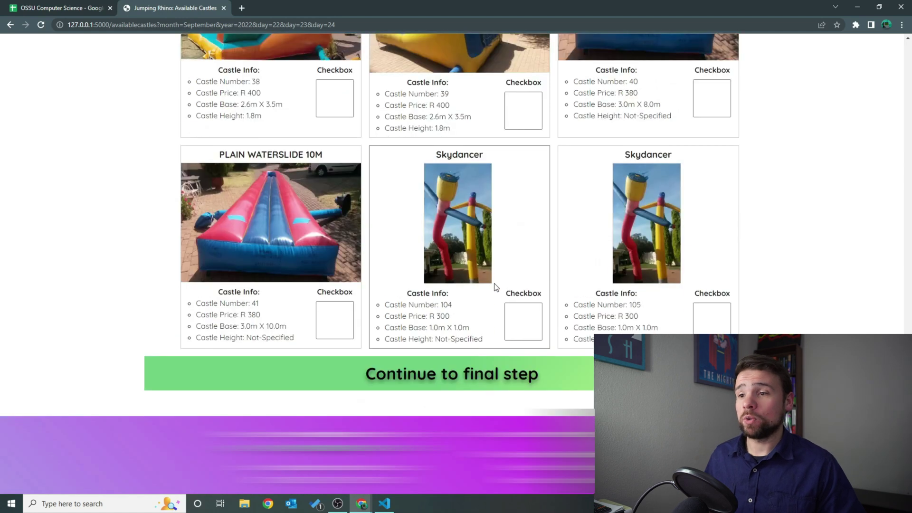
Continue to the booking form and enter the customer's first name, last name and mobile number.
{"action": "left_click", "coordinate": [437, 368]}
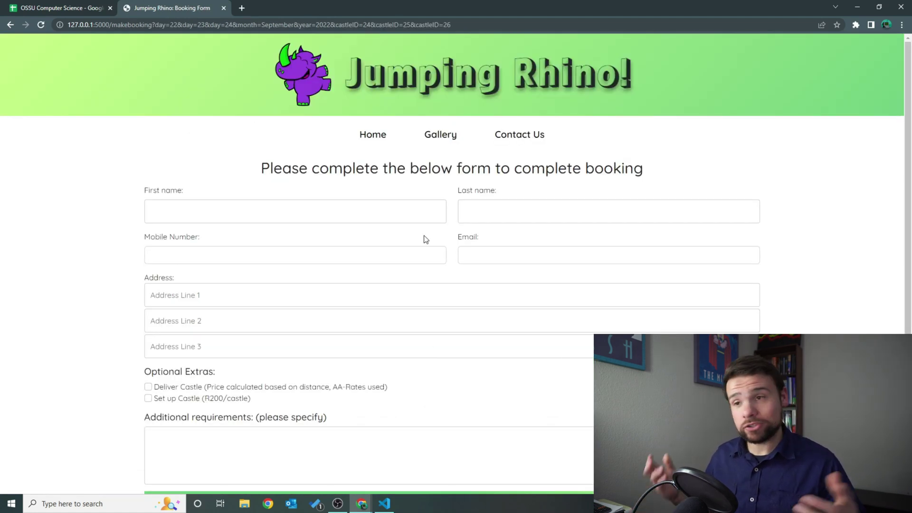
{"action": "left_click", "coordinate": [401, 205]}
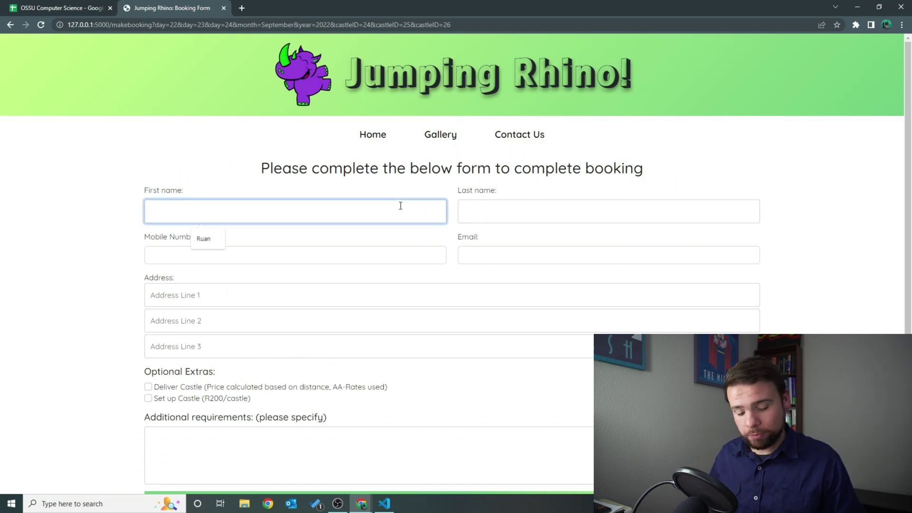
{"action": "type", "text": "Ruan"}
{"action": "key", "text": "Tab"}
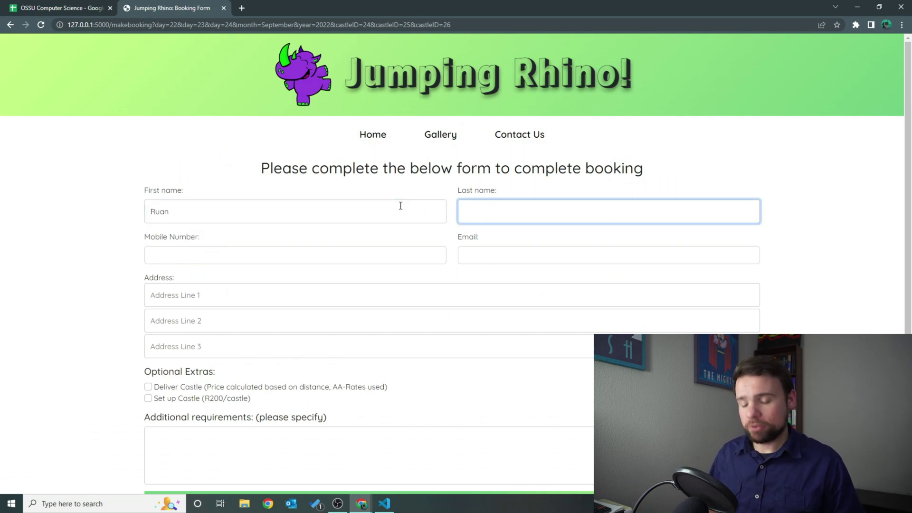
{"action": "type", "text": "T"}
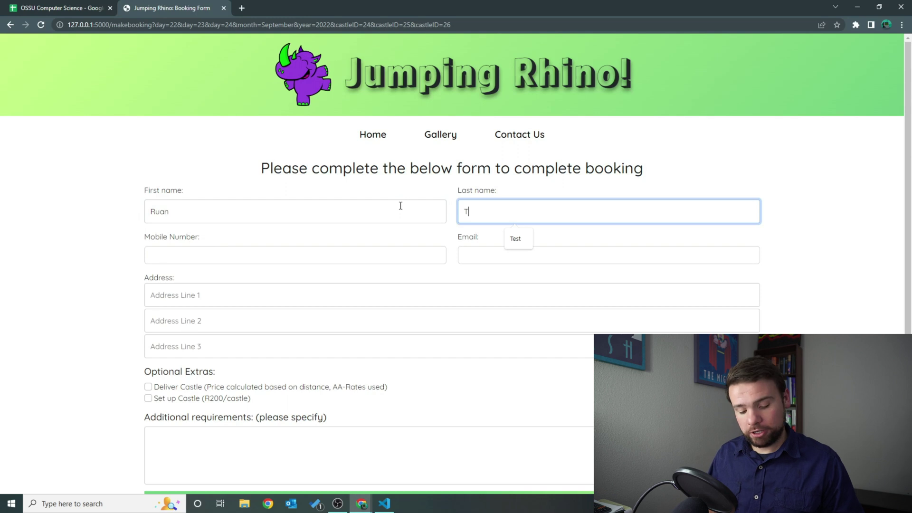
{"action": "type", "text": "t"}
{"action": "key", "text": "Tab"}
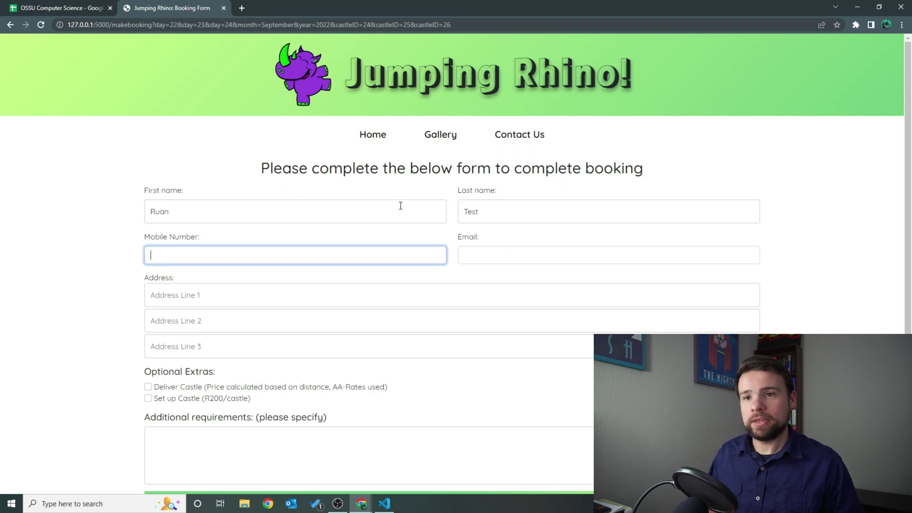
{"action": "type", "text": "0123654789"}
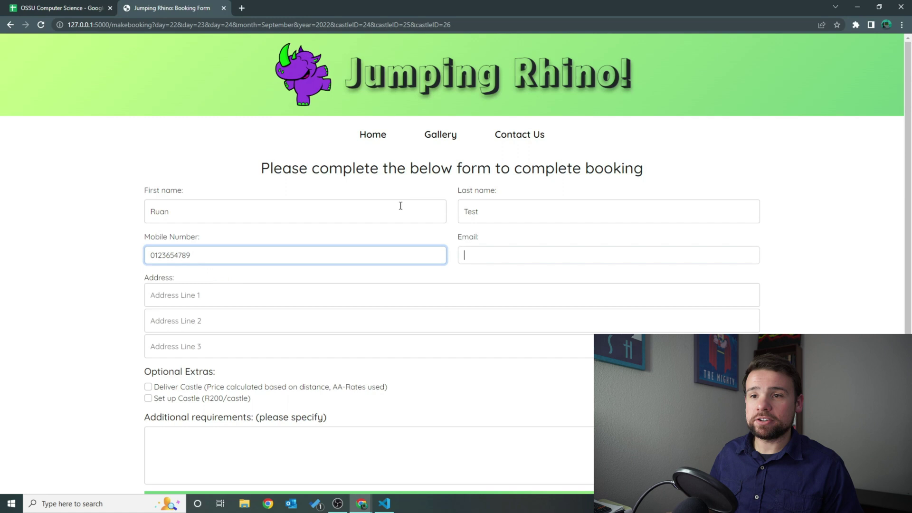
{"action": "key", "text": "Tab"}
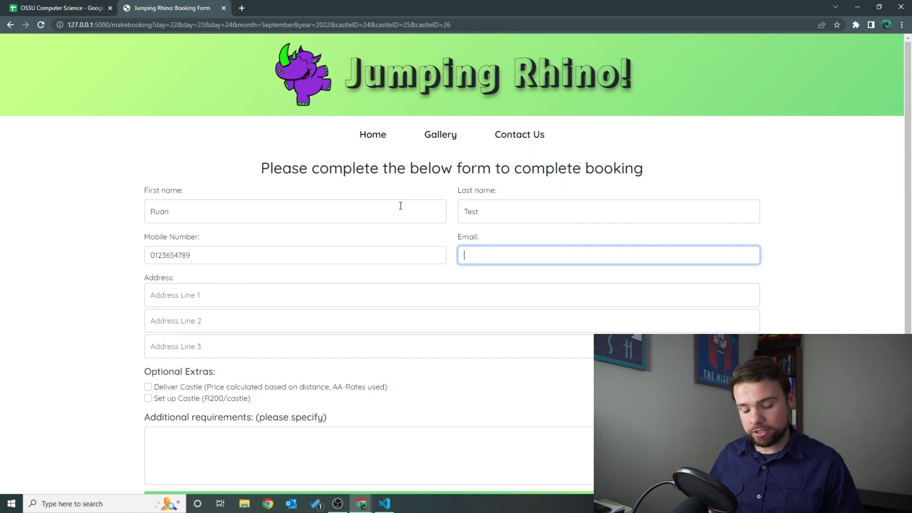
Fill in the customer's e-mail from the suggestion and the three address lines.
{"action": "type", "text": "Test"}
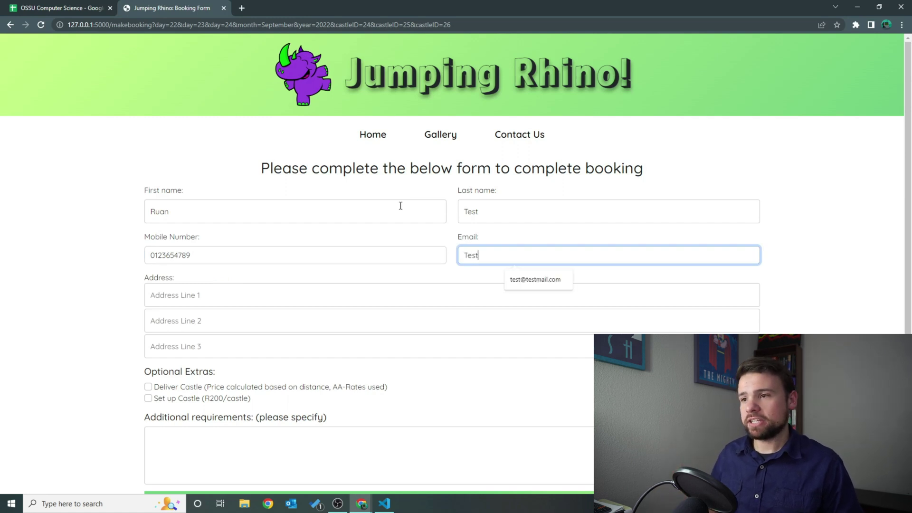
{"action": "left_click", "coordinate": [538, 281]}
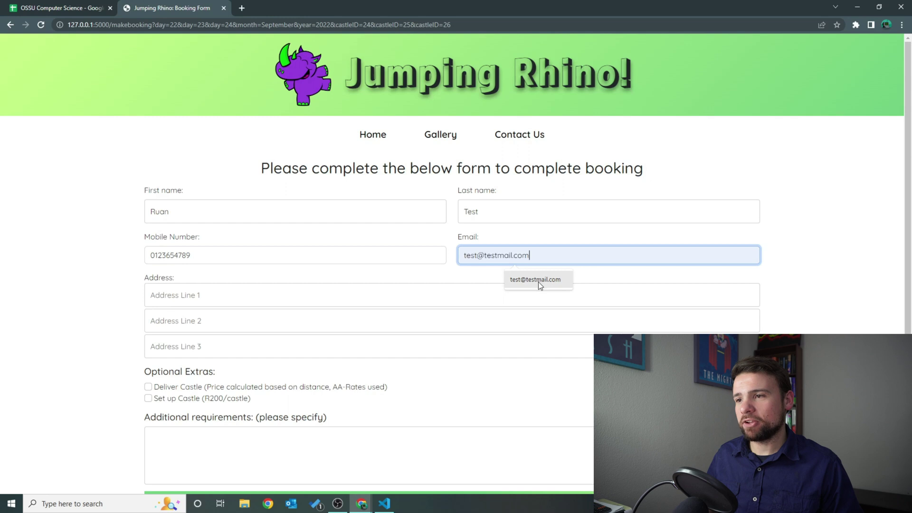
{"action": "left_click", "coordinate": [281, 293]}
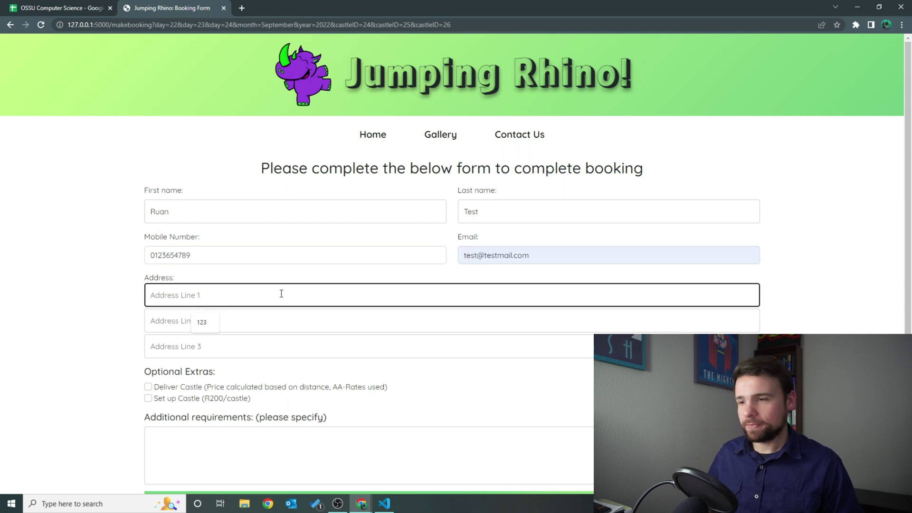
{"action": "type", "text": "123"}
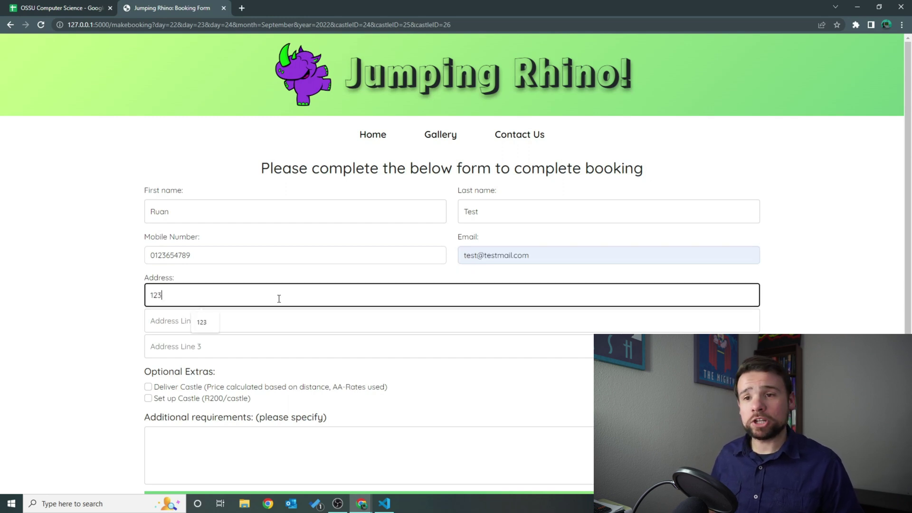
{"action": "key", "text": "Tab"}
{"action": "type", "text": "Test "}
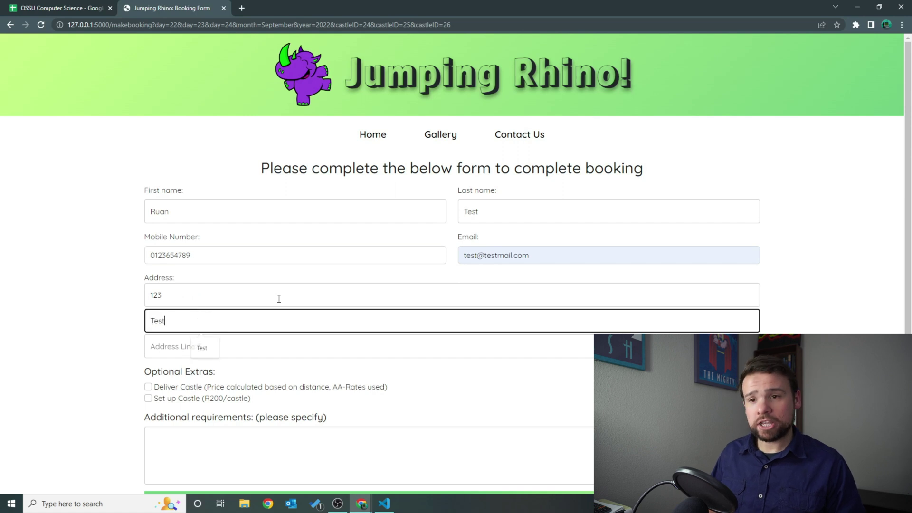
{"action": "type", "text": "Drive"}
{"action": "key", "text": "Tab"}
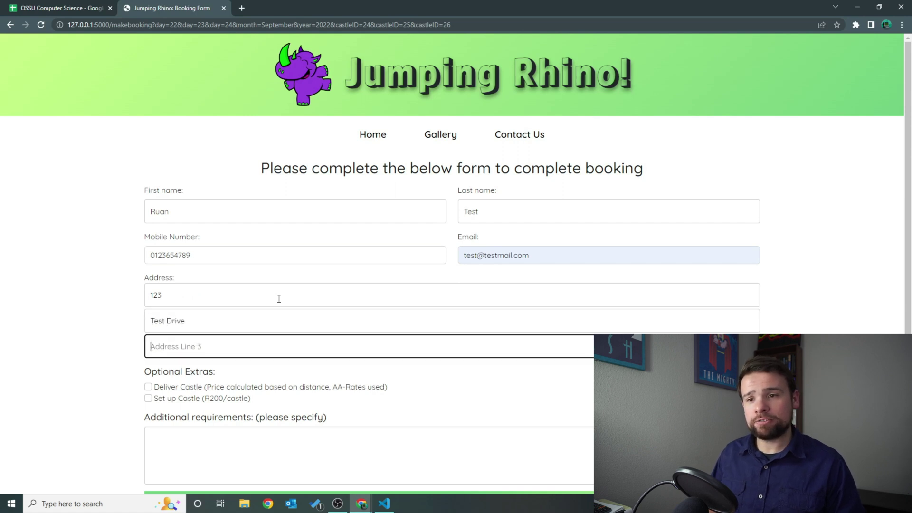
{"action": "type", "text": "Roa"}
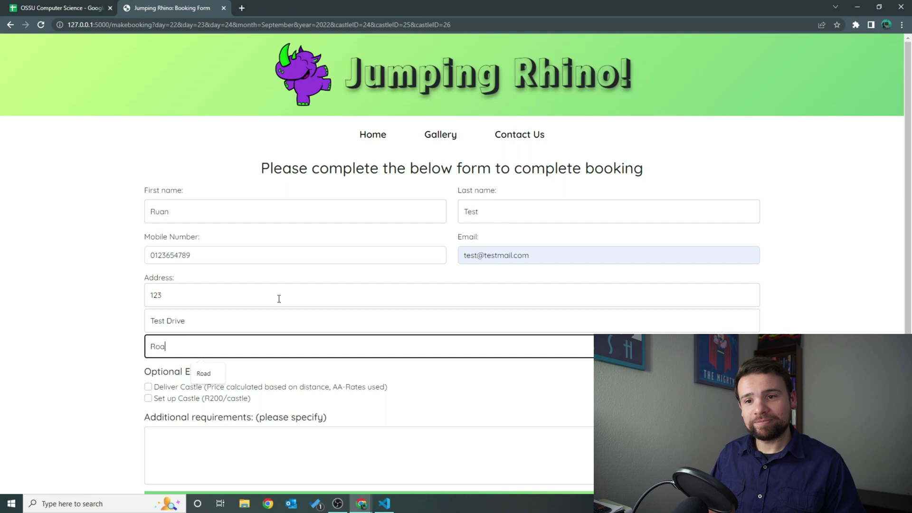
{"action": "type", "text": "d"}
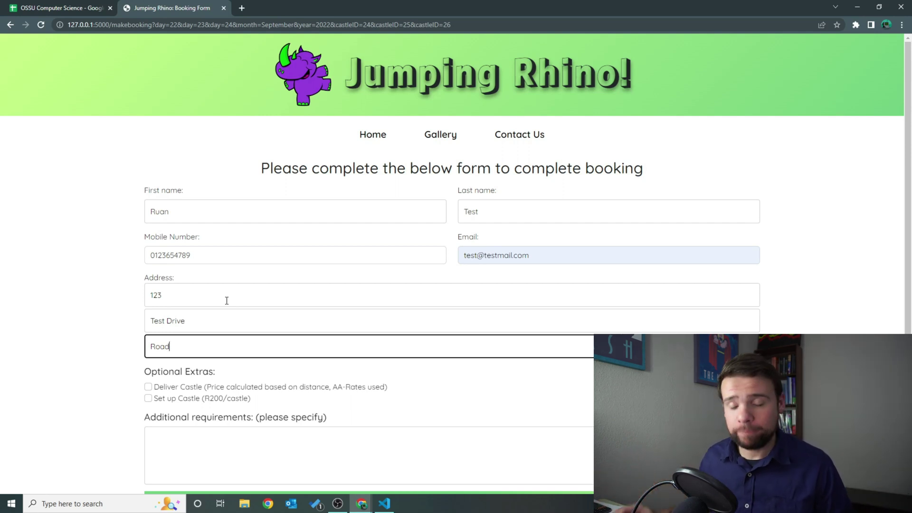
Tick Delivery and 'Set up Castle' under Optional Extras and complete the booking.
{"action": "scroll", "coordinate": [226, 301], "scroll_direction": "down", "scroll_amount": 2}
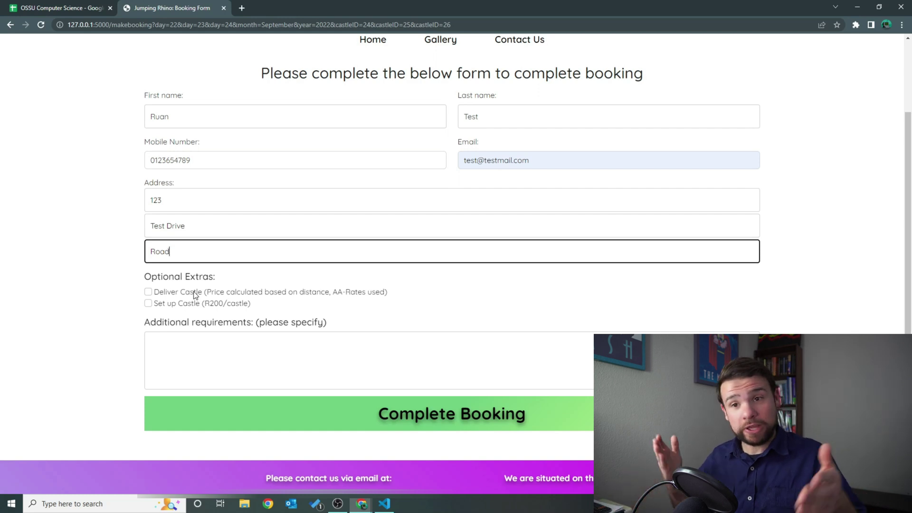
{"action": "left_click", "coordinate": [195, 295]}
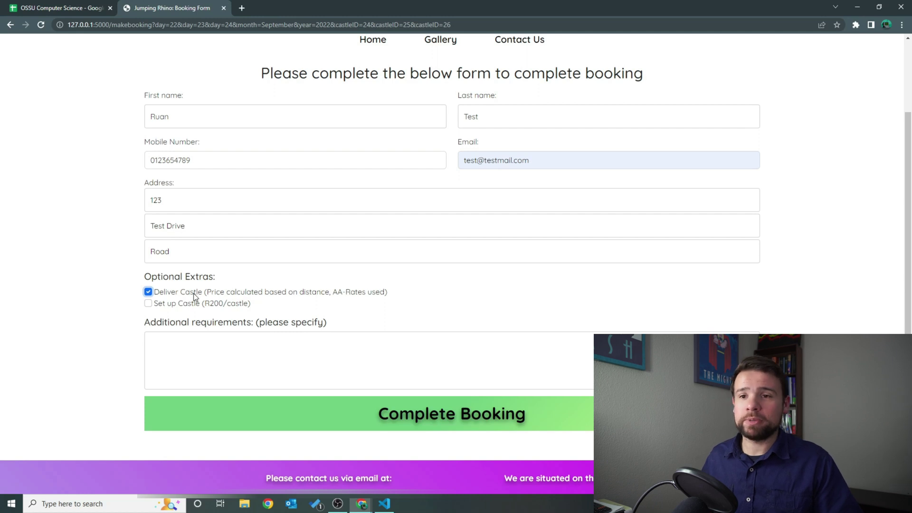
{"action": "left_click", "coordinate": [188, 306]}
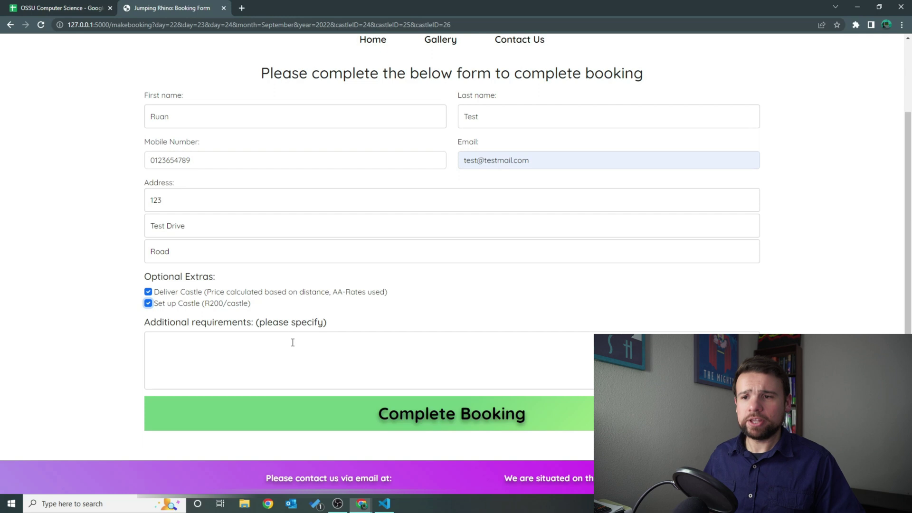
{"action": "left_click", "coordinate": [416, 421]}
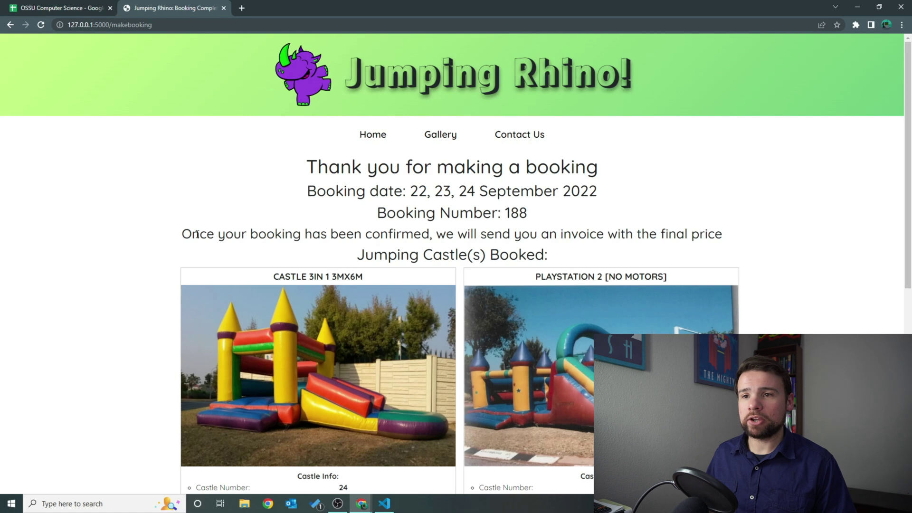
Highlight the invoice note on booking 188's confirmation and scroll through the three booked castles.
{"action": "left_click_drag", "start_coordinate": [196, 235], "coordinate": [530, 232]}
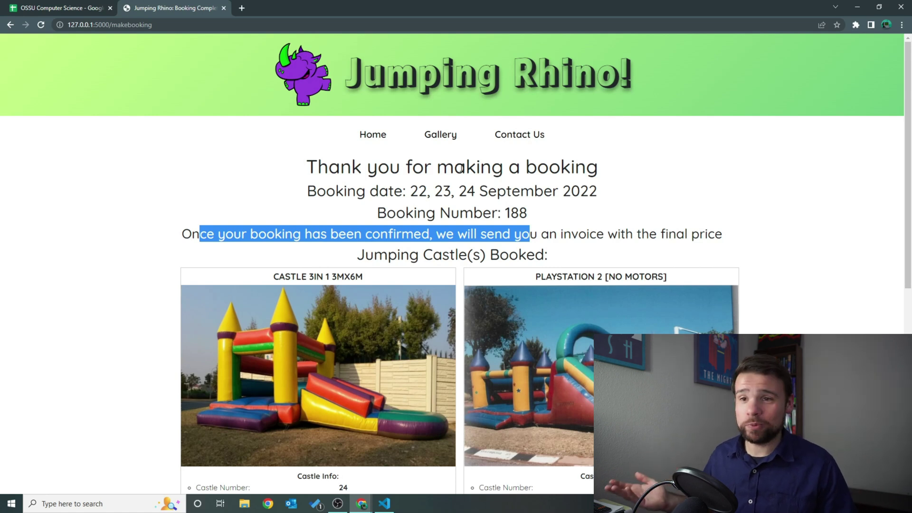
{"action": "scroll", "coordinate": [460, 176], "scroll_direction": "down", "scroll_amount": 1}
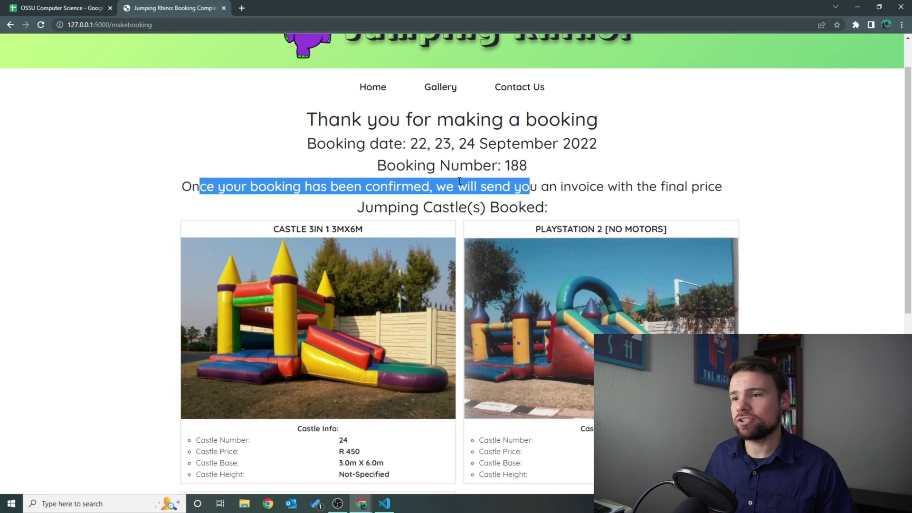
{"action": "scroll", "coordinate": [460, 180], "scroll_direction": "down", "scroll_amount": 5}
{"action": "scroll", "coordinate": [346, 279], "scroll_direction": "up", "scroll_amount": 2}
{"action": "scroll", "coordinate": [369, 268], "scroll_direction": "down", "scroll_amount": 4}
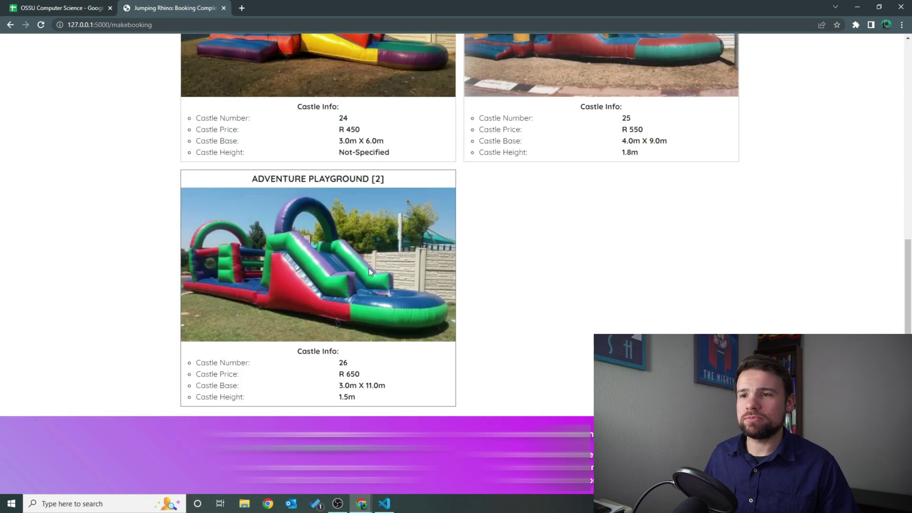
{"action": "scroll", "coordinate": [370, 270], "scroll_direction": "up", "scroll_amount": 5}
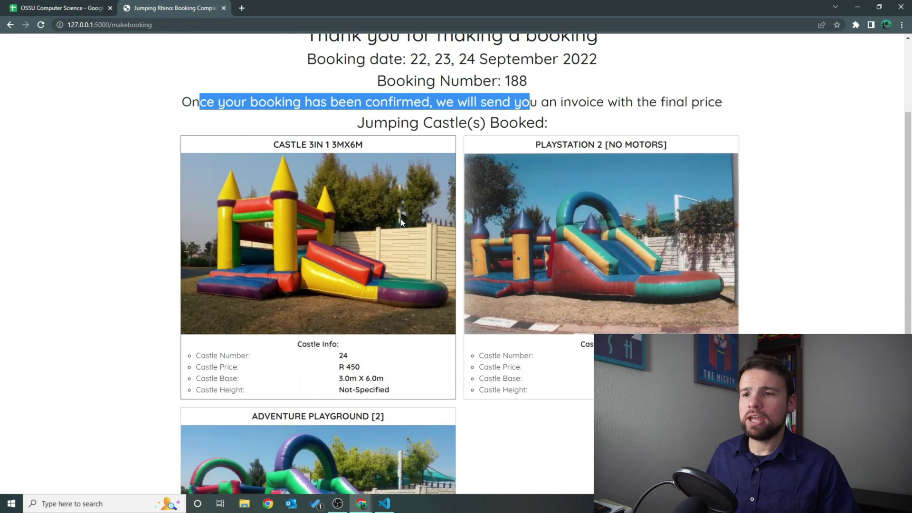
{"action": "scroll", "coordinate": [401, 193], "scroll_direction": "up", "scroll_amount": 3}
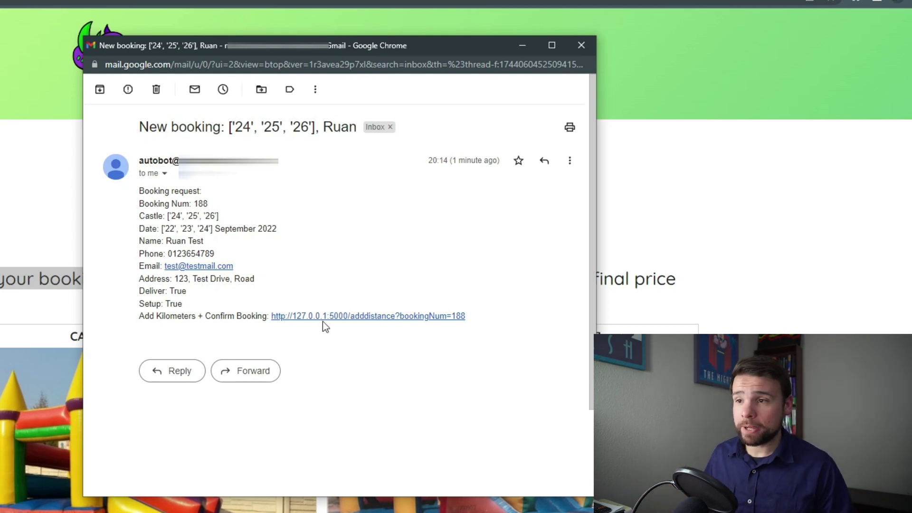
Follow the 'Add Kilometers + Confirm Booking' link in the booking 188 email.
{"action": "left_click", "coordinate": [386, 321]}
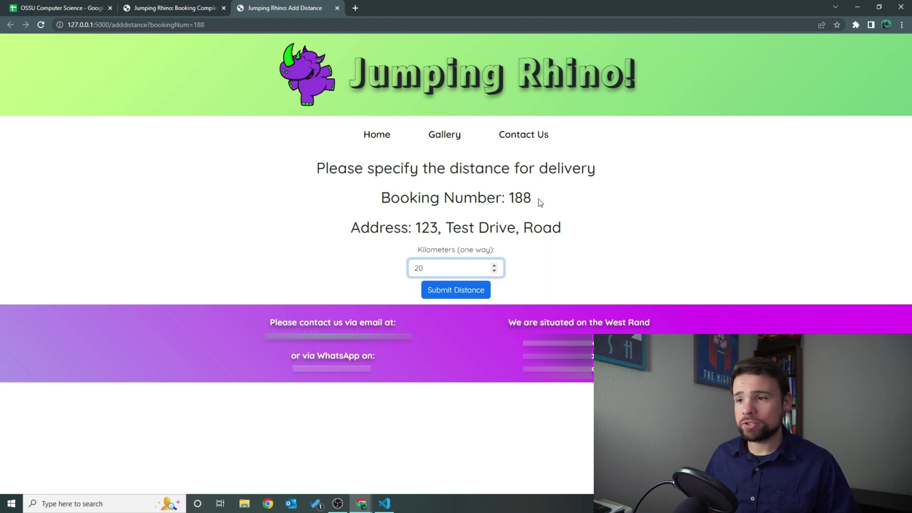
Submit 20 as the one-way kilometers for booking 188.
{"action": "left_click", "coordinate": [471, 297]}
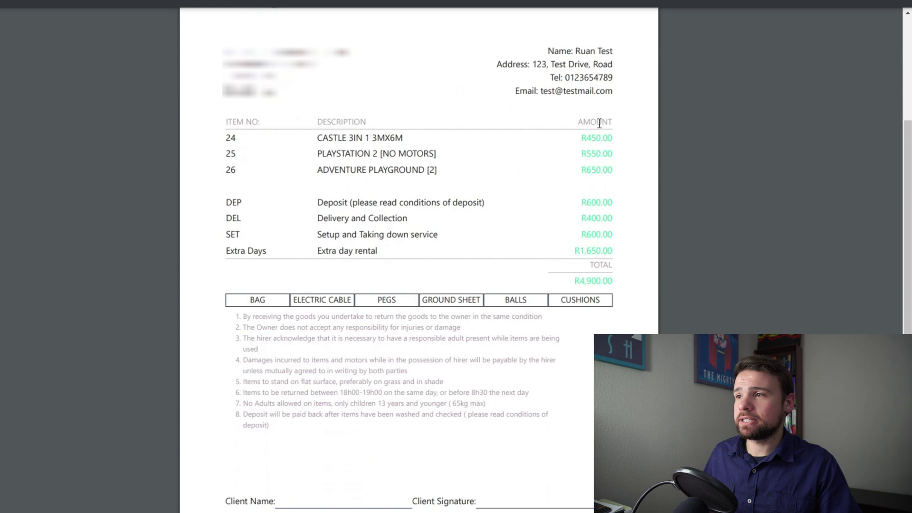
Check the invoice's castle 24–26 prices, delivery description and R400 delivery charge.
{"action": "left_click_drag", "start_coordinate": [601, 137], "coordinate": [601, 171]}
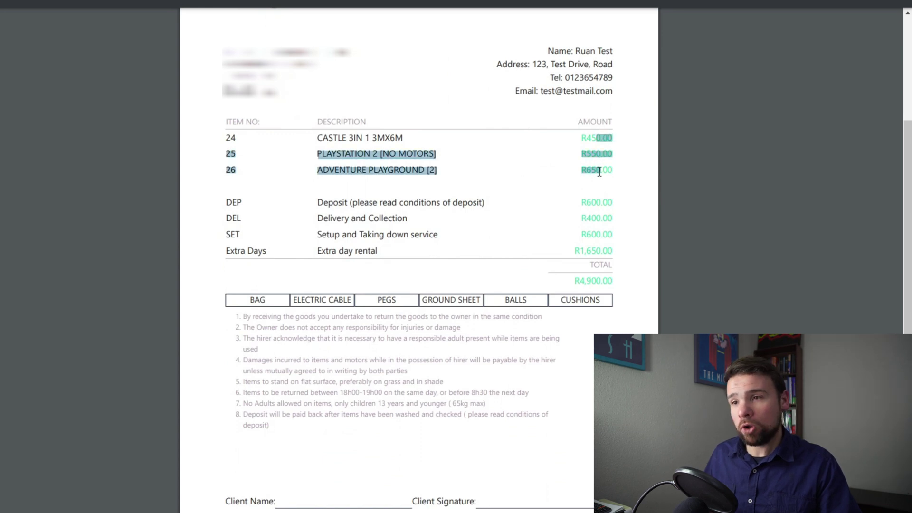
{"action": "left_click", "coordinate": [340, 205]}
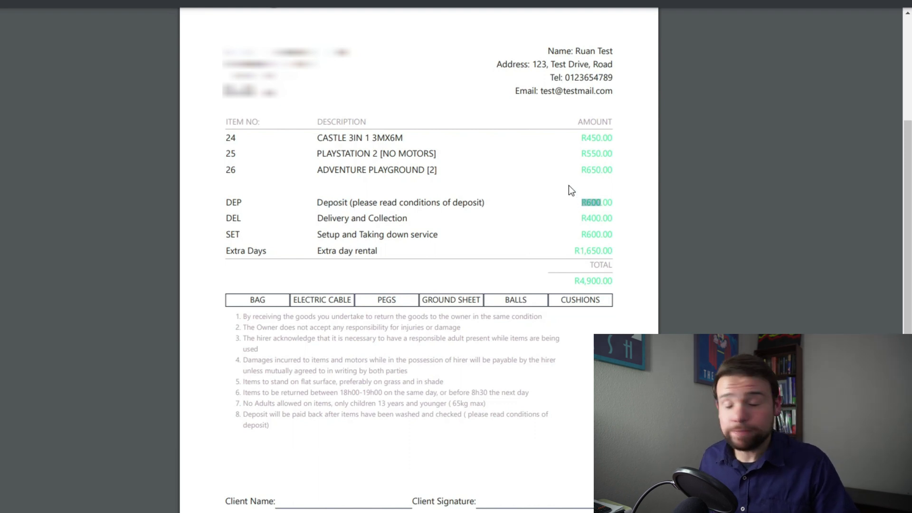
{"action": "left_click_drag", "start_coordinate": [329, 223], "coordinate": [416, 224]}
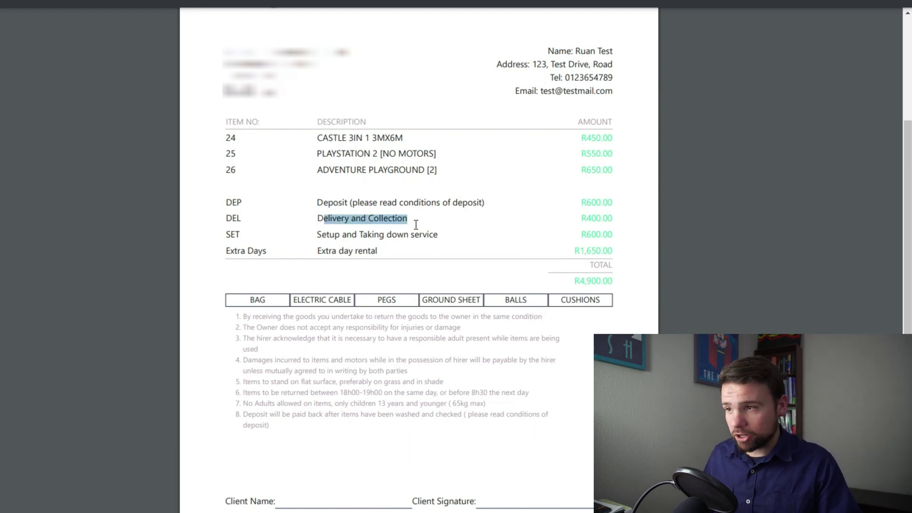
{"action": "left_click_drag", "start_coordinate": [573, 220], "coordinate": [594, 223]}
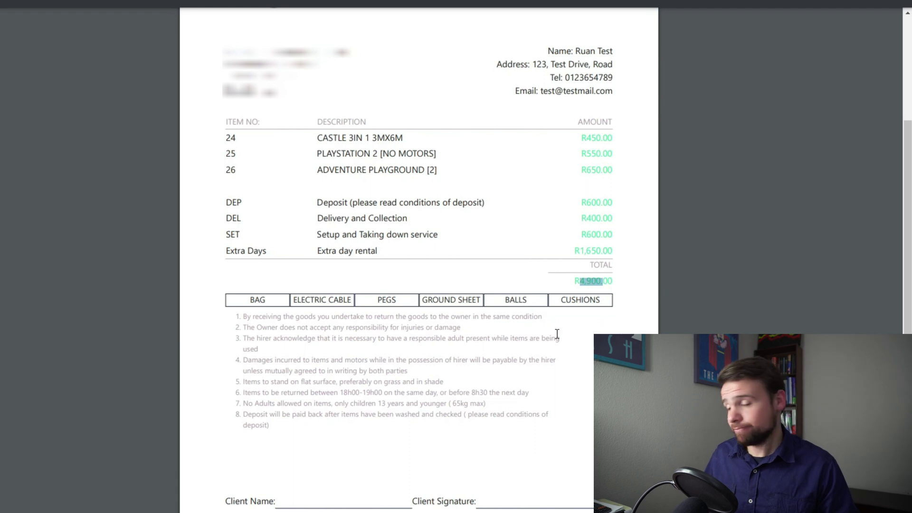
{"action": "scroll", "coordinate": [553, 336], "scroll_direction": "down", "scroll_amount": 1}
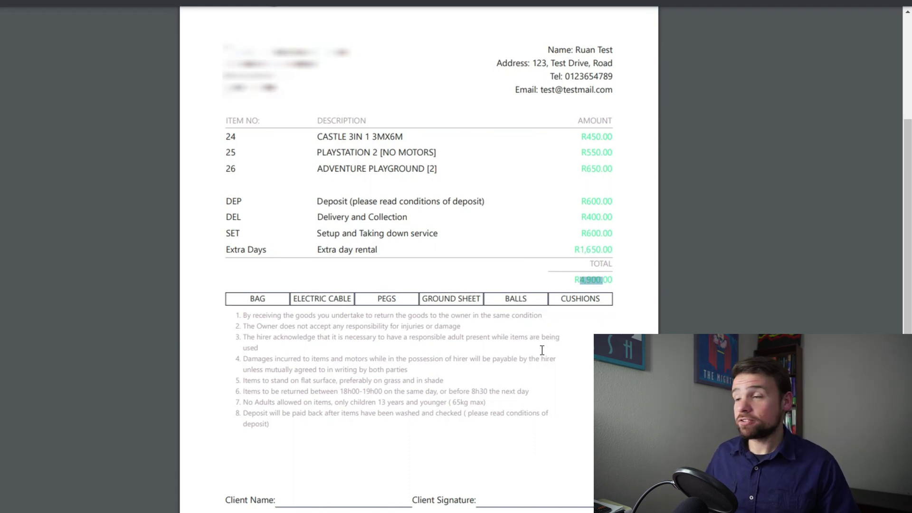
{"action": "scroll", "coordinate": [542, 347], "scroll_direction": "up", "scroll_amount": 3}
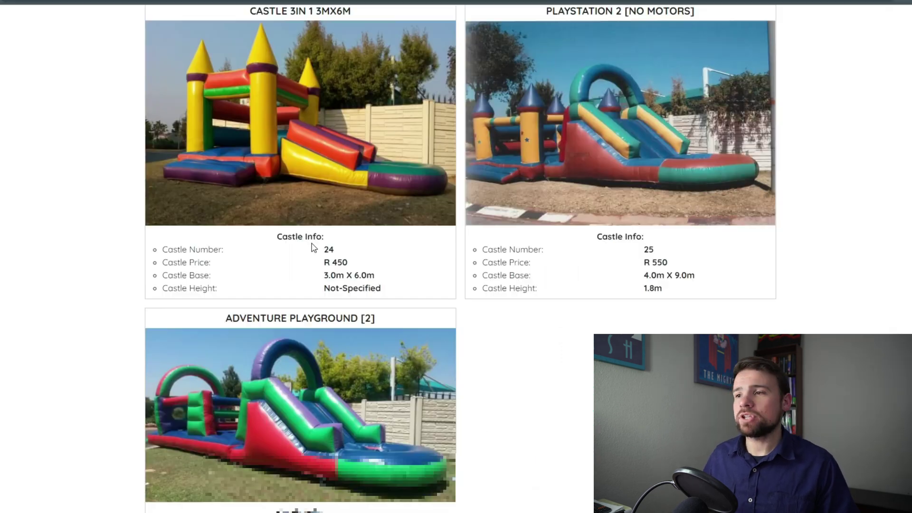
Open the Gallery and scroll through all castles with their prices, base sizes and heights.
{"action": "scroll", "coordinate": [306, 244], "scroll_direction": "down", "scroll_amount": 3}
{"action": "scroll", "coordinate": [299, 233], "scroll_direction": "up", "scroll_amount": 8}
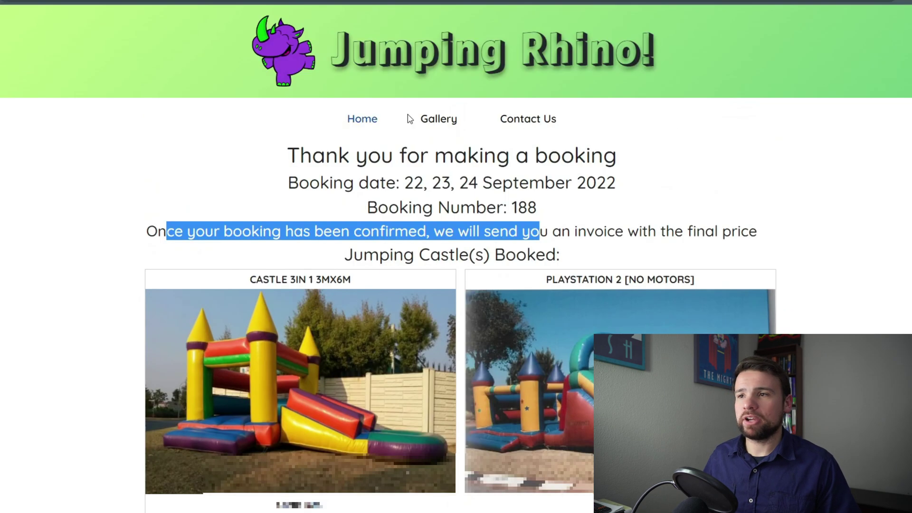
{"action": "left_click", "coordinate": [439, 119]}
{"action": "scroll", "coordinate": [380, 221], "scroll_direction": "down", "scroll_amount": 12}
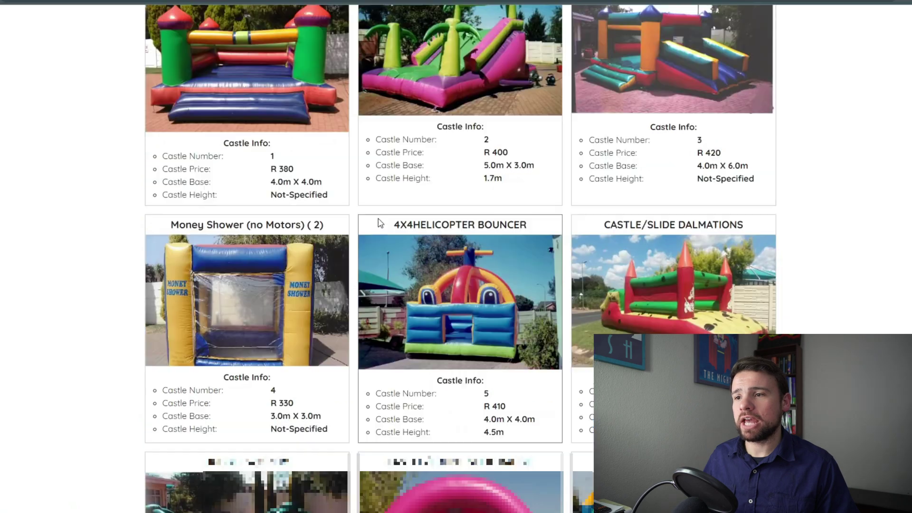
{"action": "scroll", "coordinate": [410, 331], "scroll_direction": "up", "scroll_amount": 3}
{"action": "scroll", "coordinate": [413, 347], "scroll_direction": "down", "scroll_amount": 20}
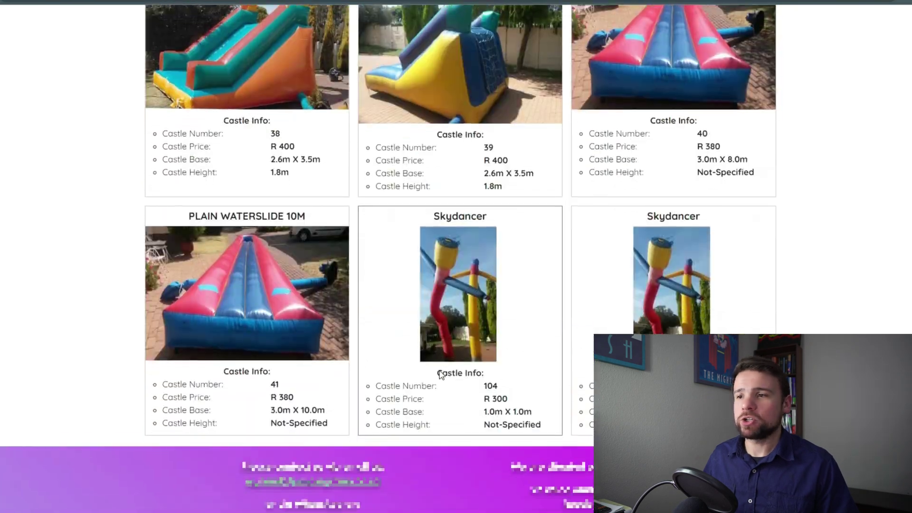
{"action": "scroll", "coordinate": [439, 370], "scroll_direction": "up", "scroll_amount": 6}
{"action": "scroll", "coordinate": [438, 369], "scroll_direction": "up", "scroll_amount": 20}
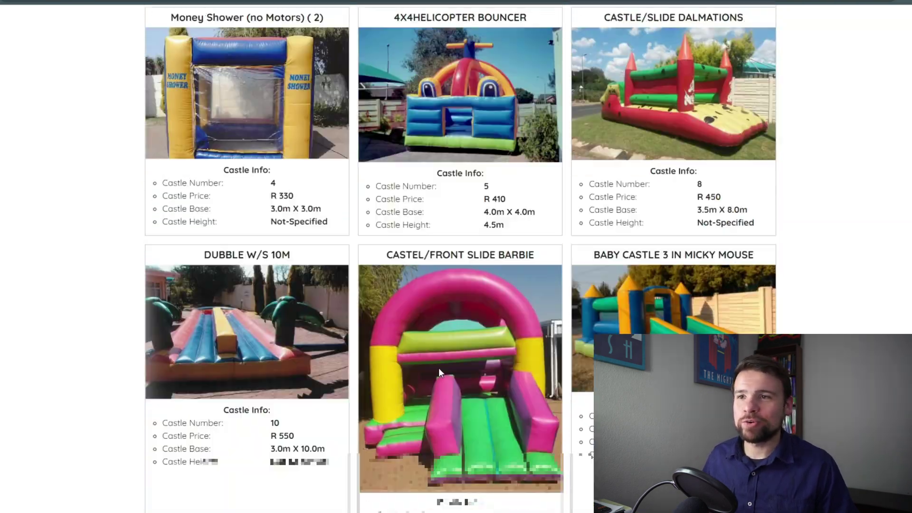